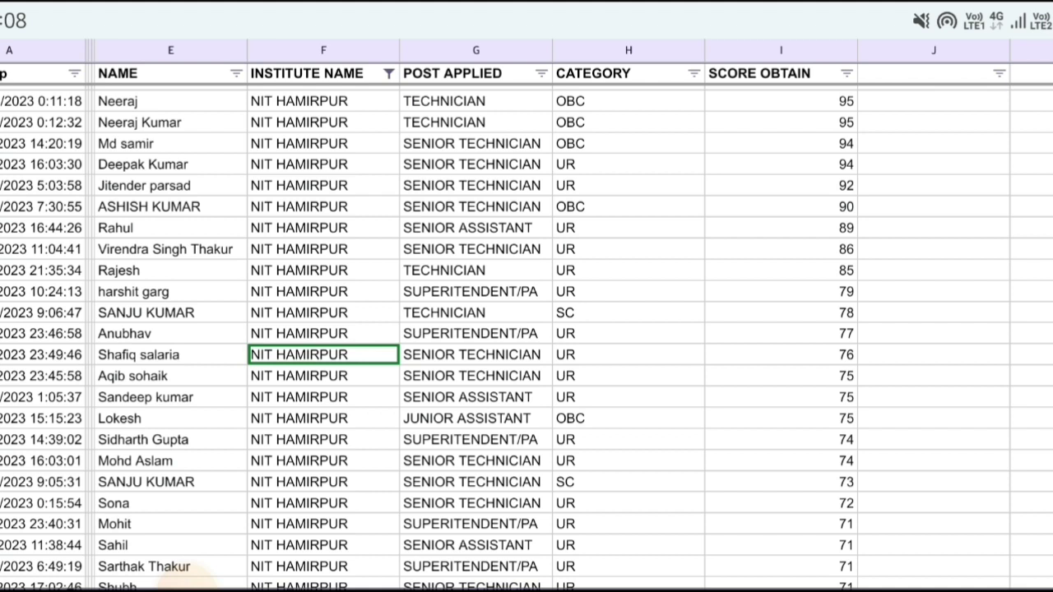
Step: Filter to JUNIOR ASSISTANT and UR, leaving seven NIT HAMIRPUR applicants scoring 65 to 54
click(476, 73)
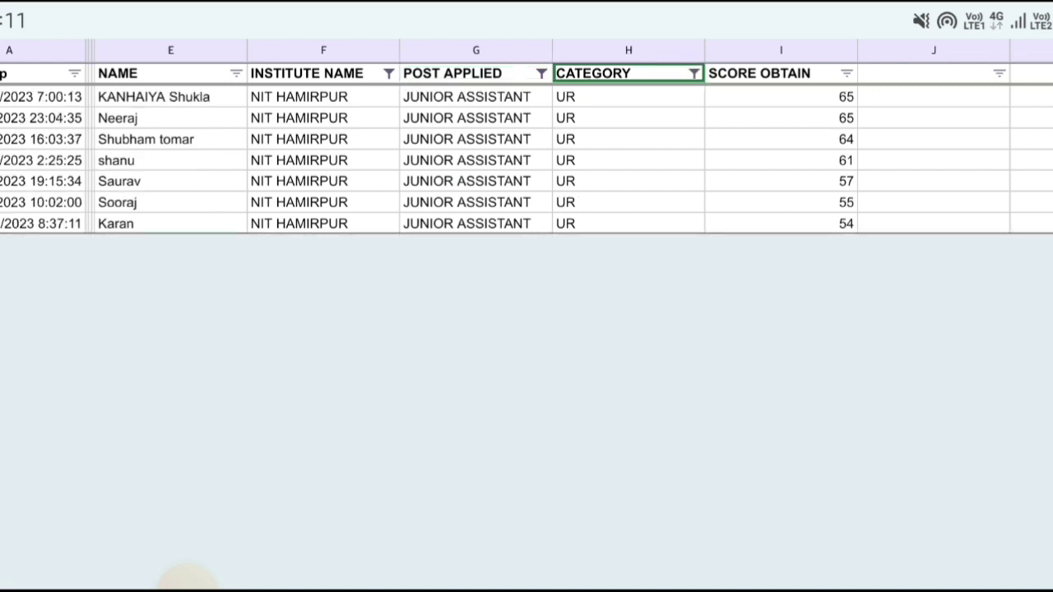
Step: Switch the CATEGORY filter from UR to ST, leaving two rows scoring 55 and 53
click(188, 578)
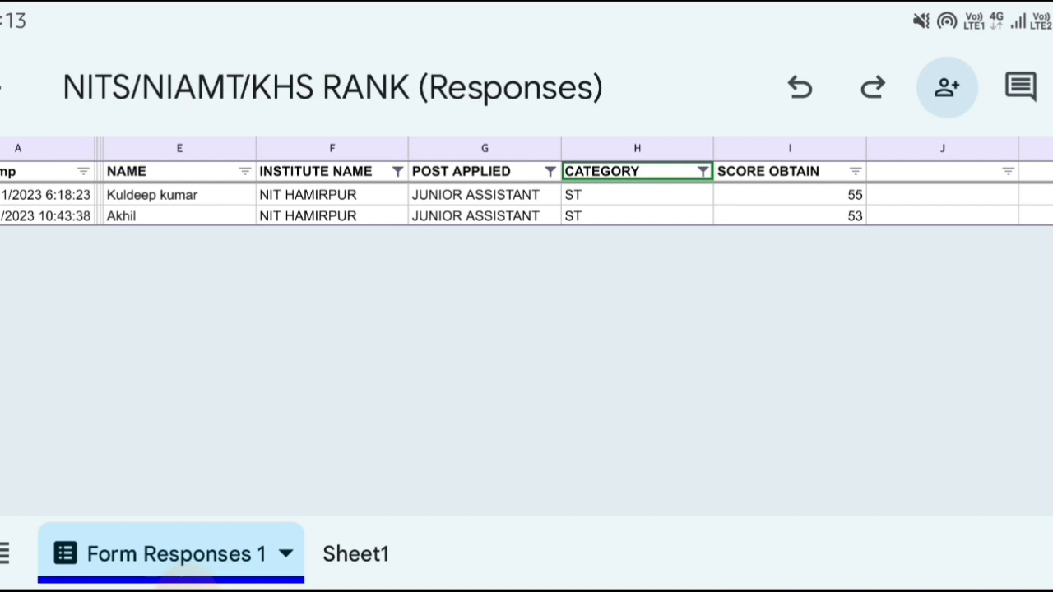
Step: Filter POST APPLIED to SENIOR TECHNICIAN and remove the CATEGORY filter, ranked from 100 down
scroll(526, 280, left, 1)
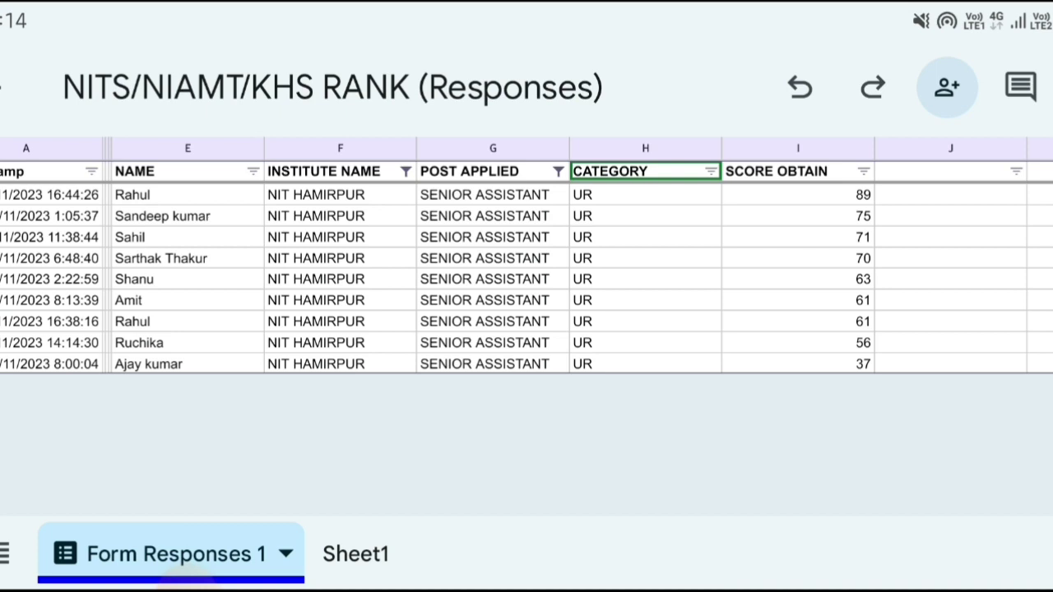
click(798, 364)
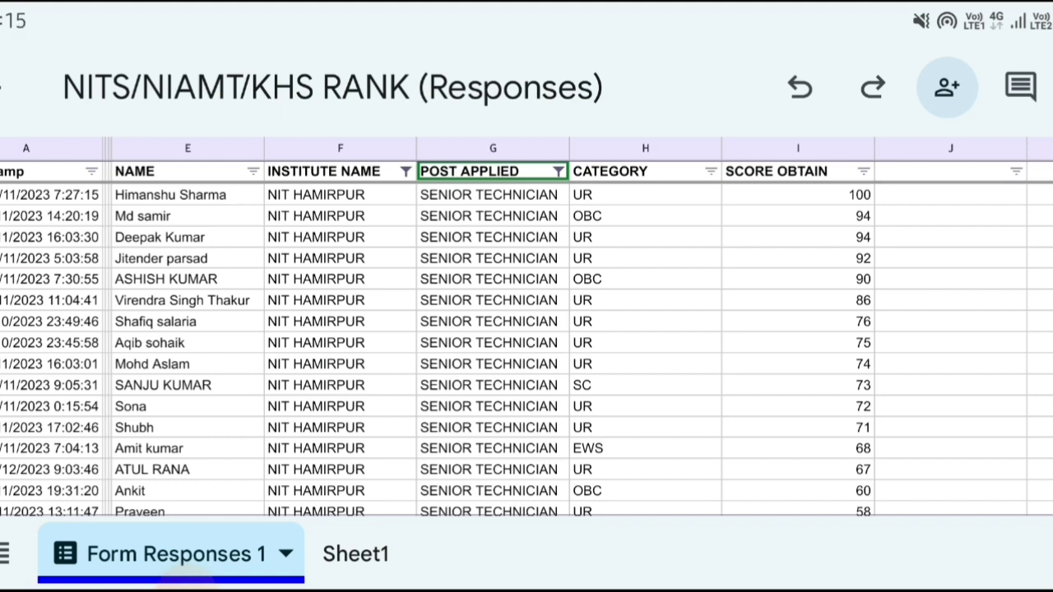
Step: Filter CATEGORY to SC, leaving one Senior Technician applicant scoring 73
click(950, 385)
click(950, 322)
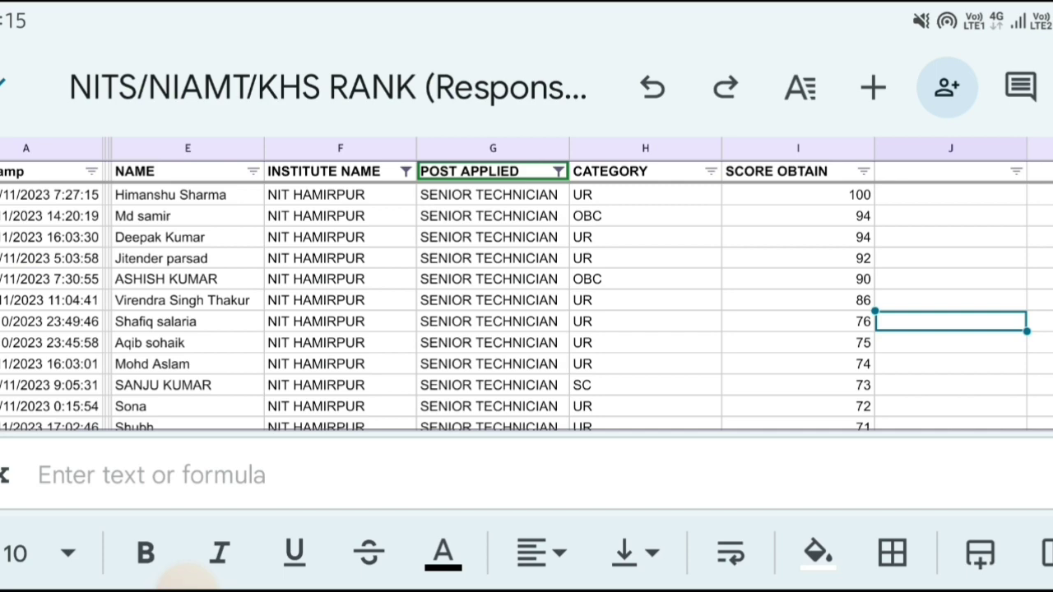
scroll(527, 305, down, 2)
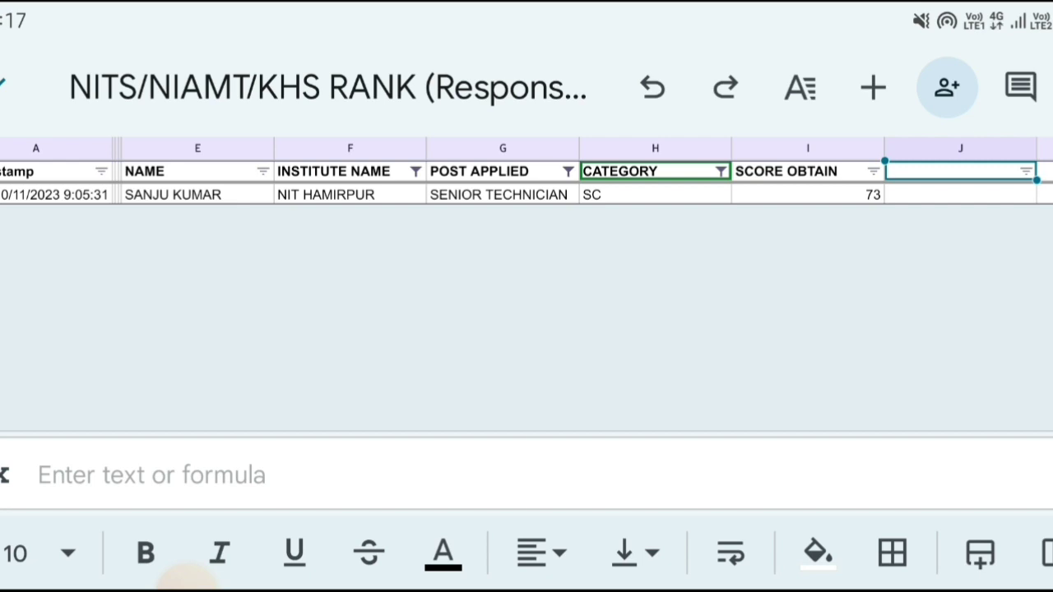
Step: Switch POST APPLIED to TECHNICIAN with no category filter, ranked from 95 downward
scroll(526, 279, left, 2)
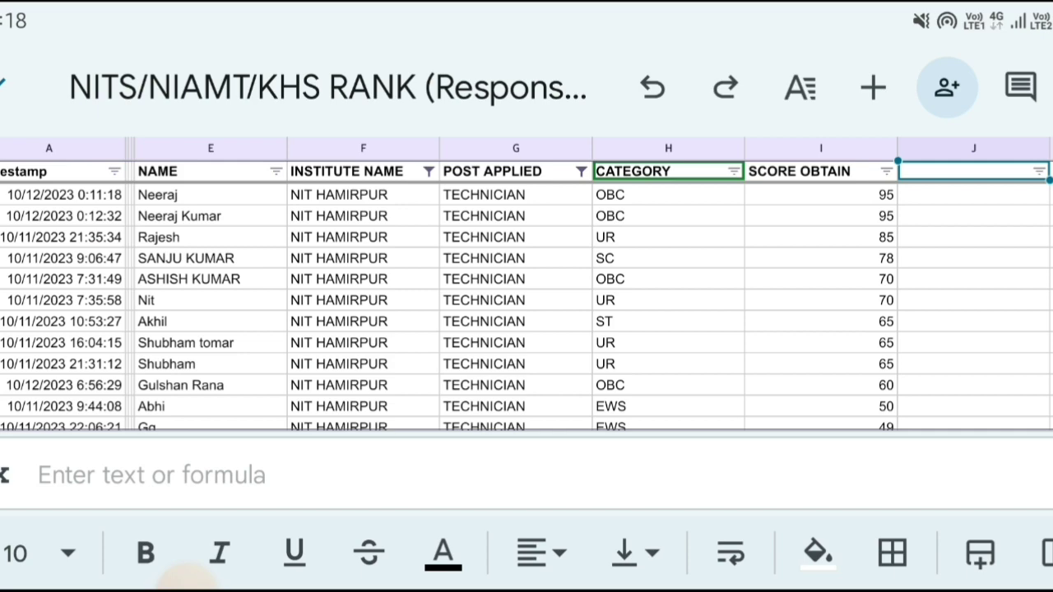
Step: Restrict the NIT HAMIRPUR Technician list's CATEGORY filter to UR only
scroll(527, 306, down, 3)
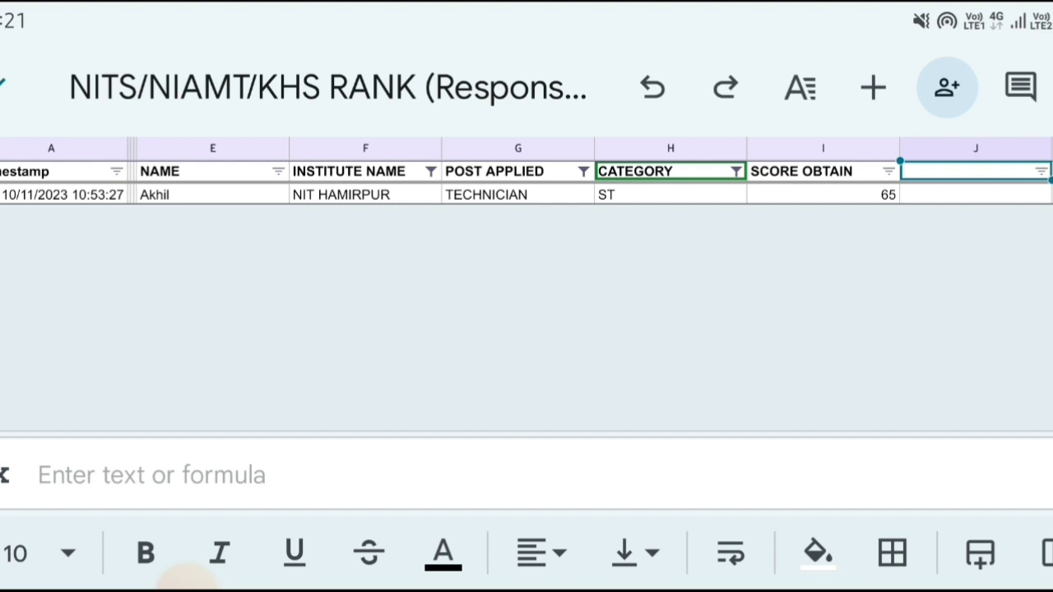
Step: Filter POST APPLIED to SUPERITENDENT/PA and clear CATEGORY, ranked from 79 downward
click(354, 171)
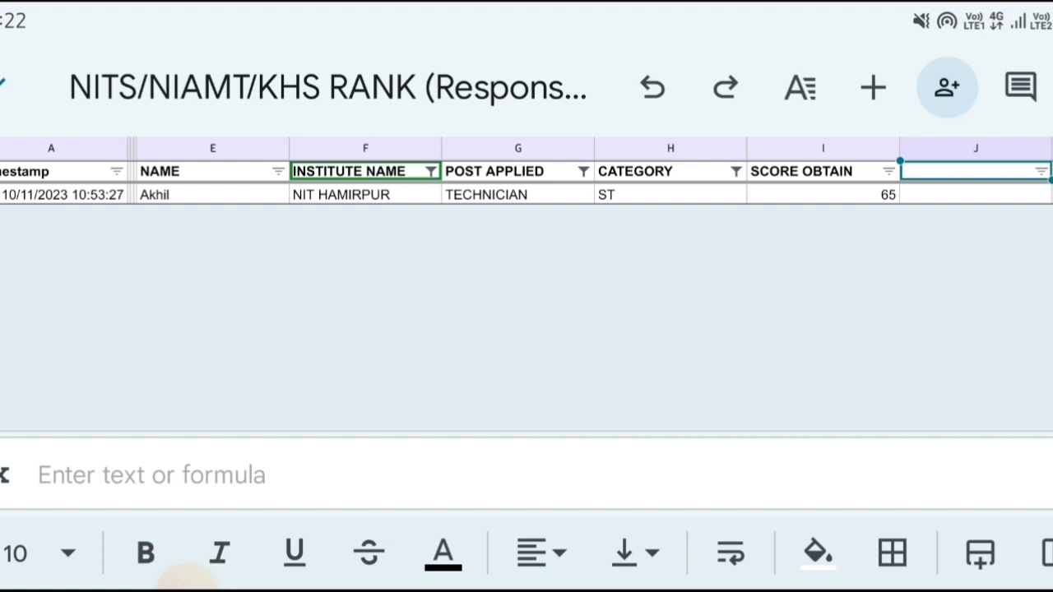
click(494, 171)
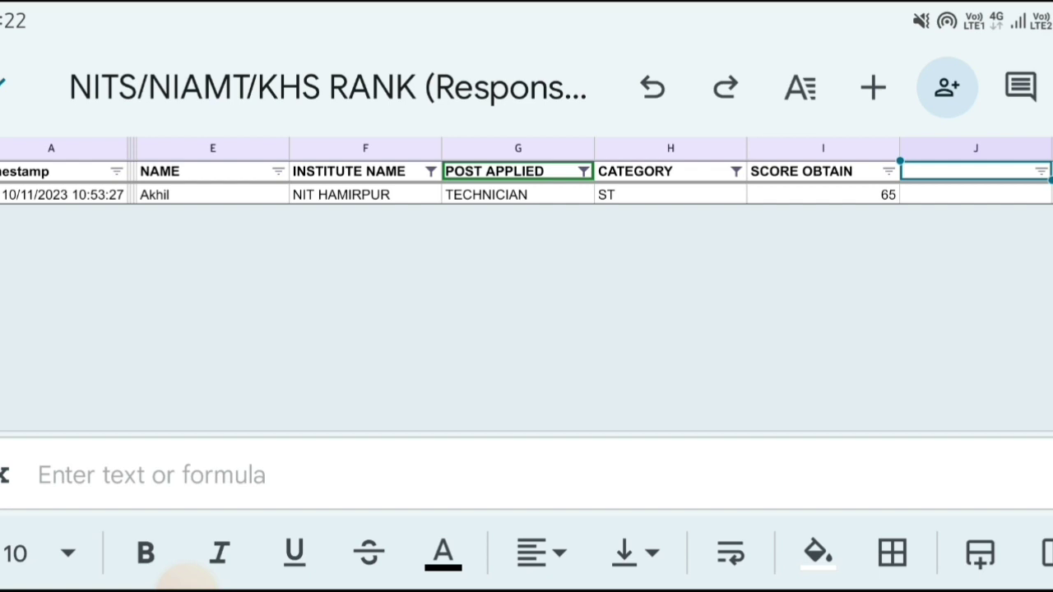
click(635, 171)
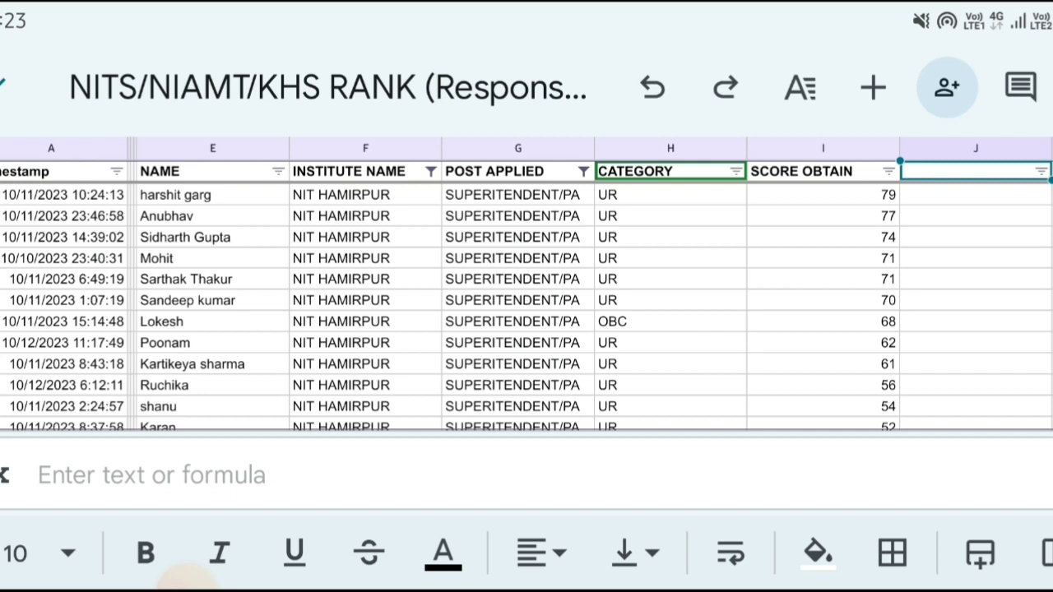
scroll(527, 304, down, 2)
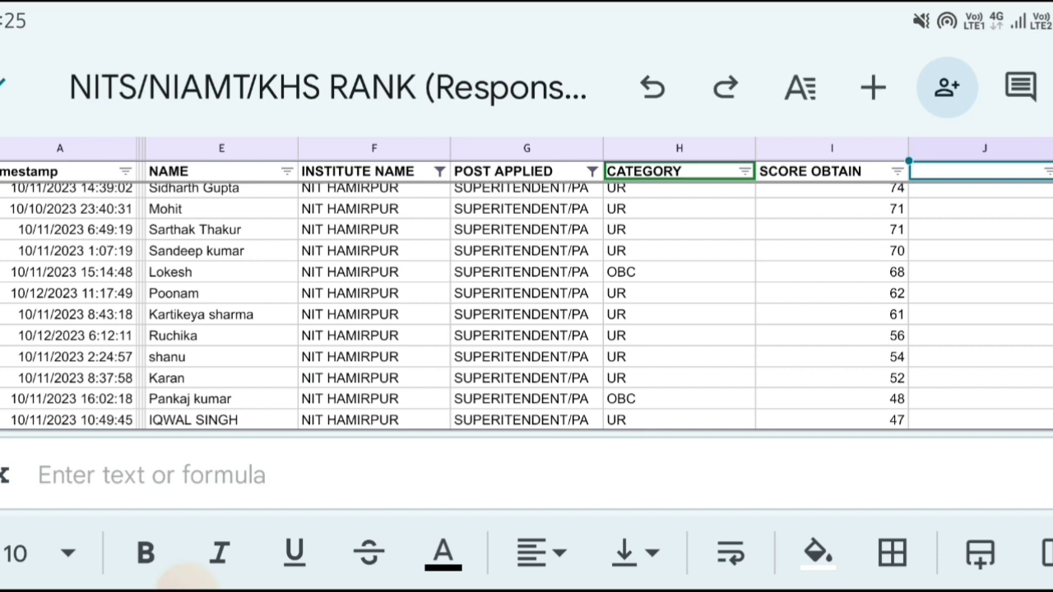
Step: Select all values in the POST APPLIED filter, listing every post ranked from 95 down
scroll(526, 304, up, 5)
click(527, 171)
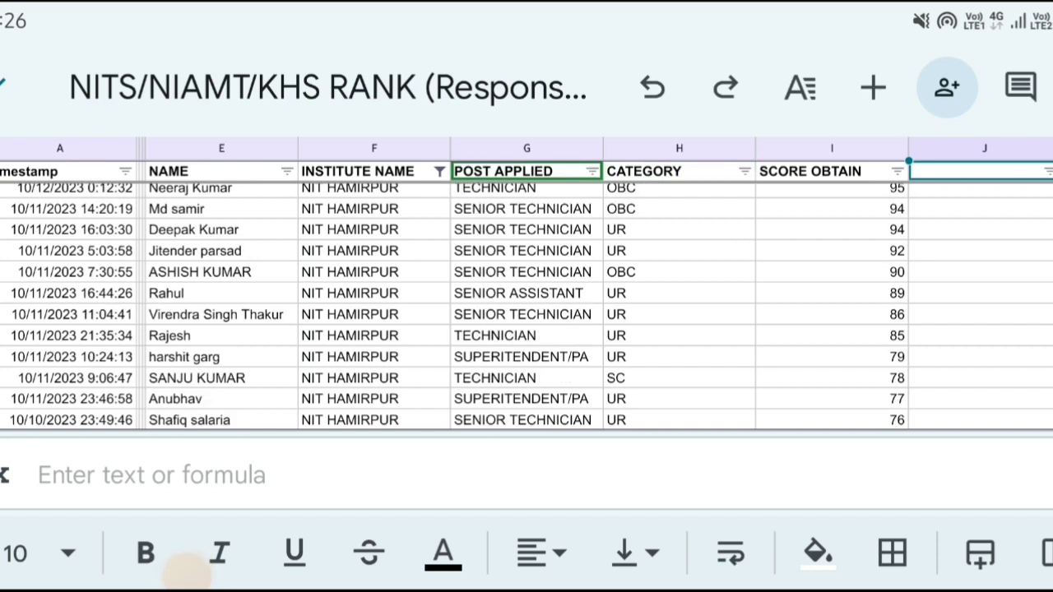